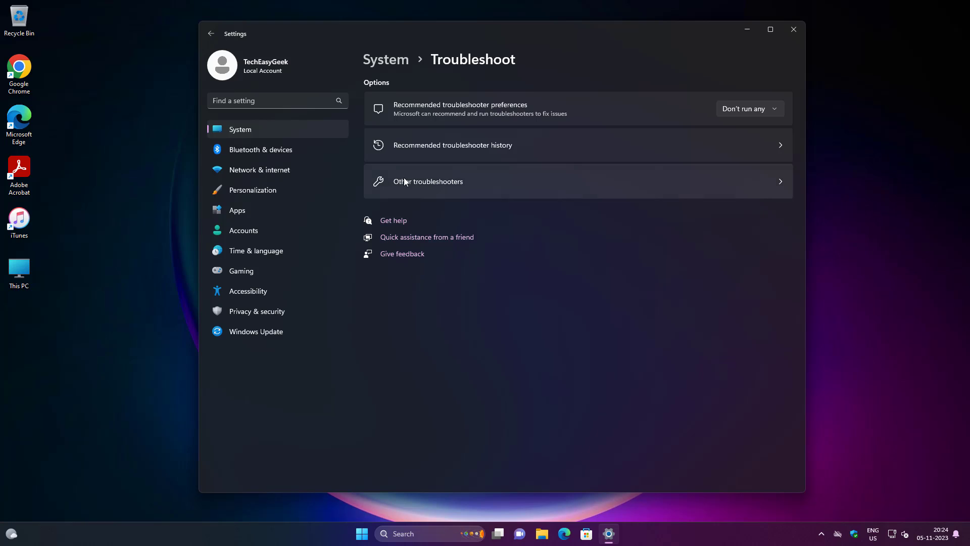
Run the Network and Internet troubleshooter from the list of other troubleshooters
click(405, 181)
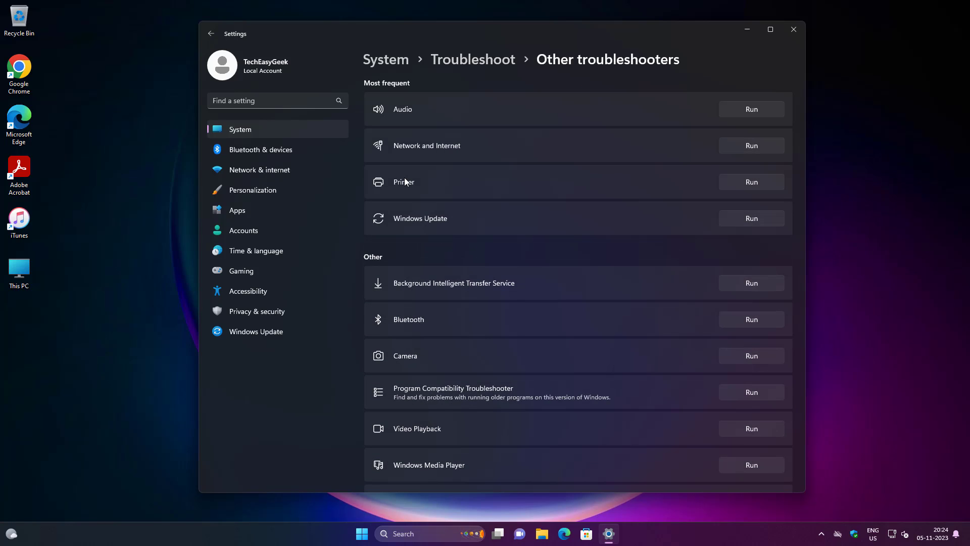
scroll(426, 216, down, 3)
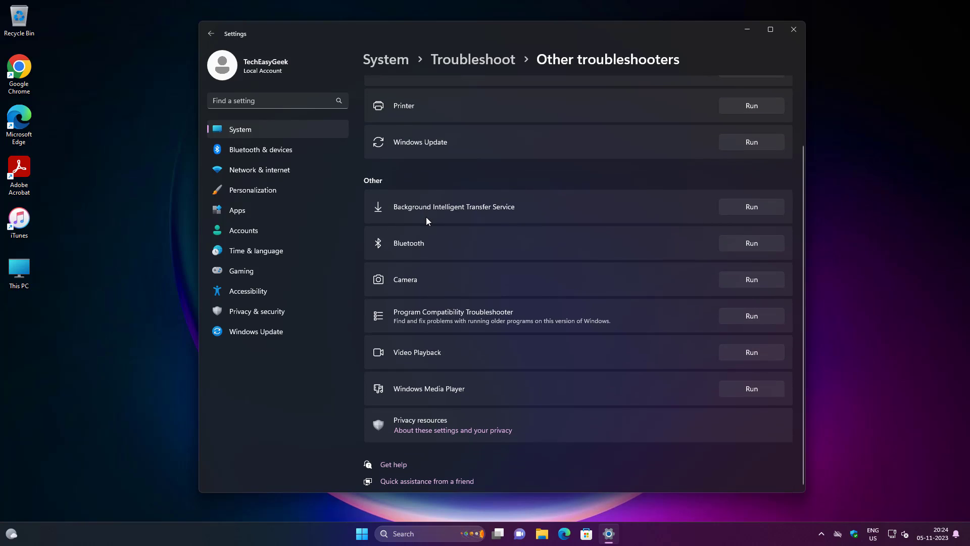
scroll(456, 412, up, 3)
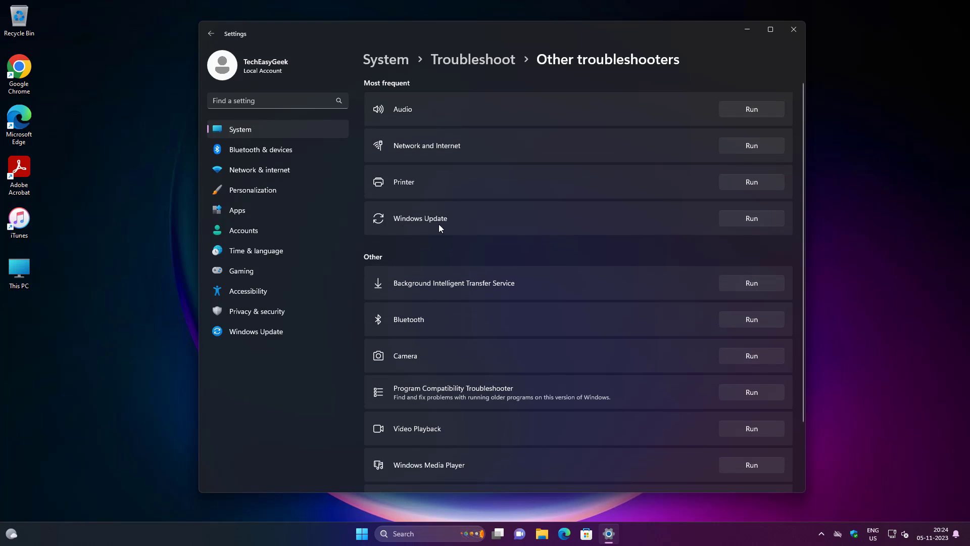
click(763, 150)
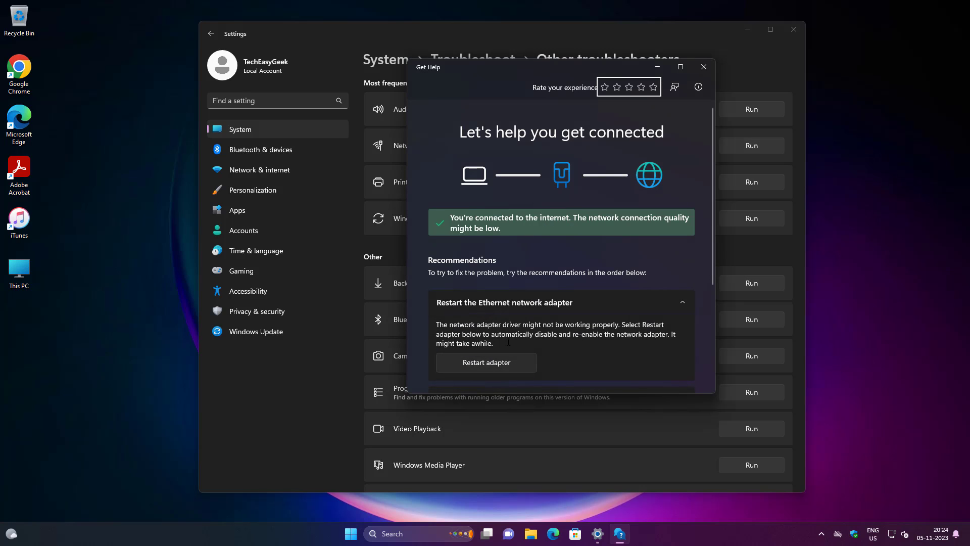
Restart the Ethernet network adapter as recommended by the troubleshooter, and close Get Help and Settings
scroll(591, 334, down, 3)
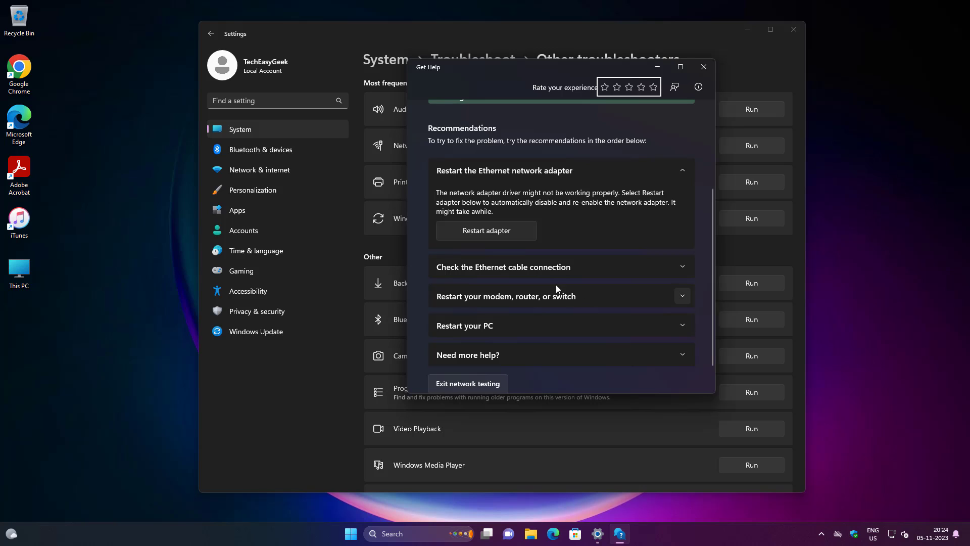
scroll(551, 271, down, 1)
scroll(550, 271, up, 2)
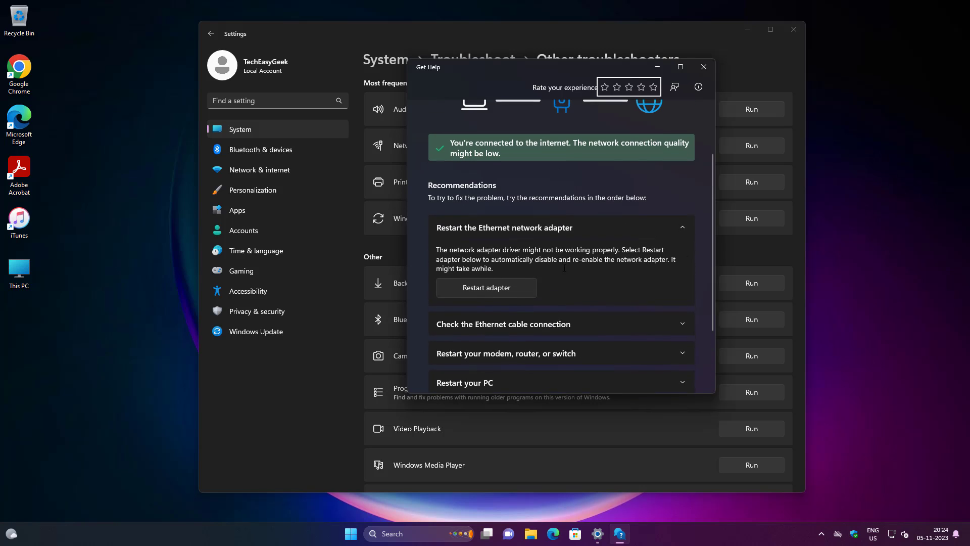
click(495, 284)
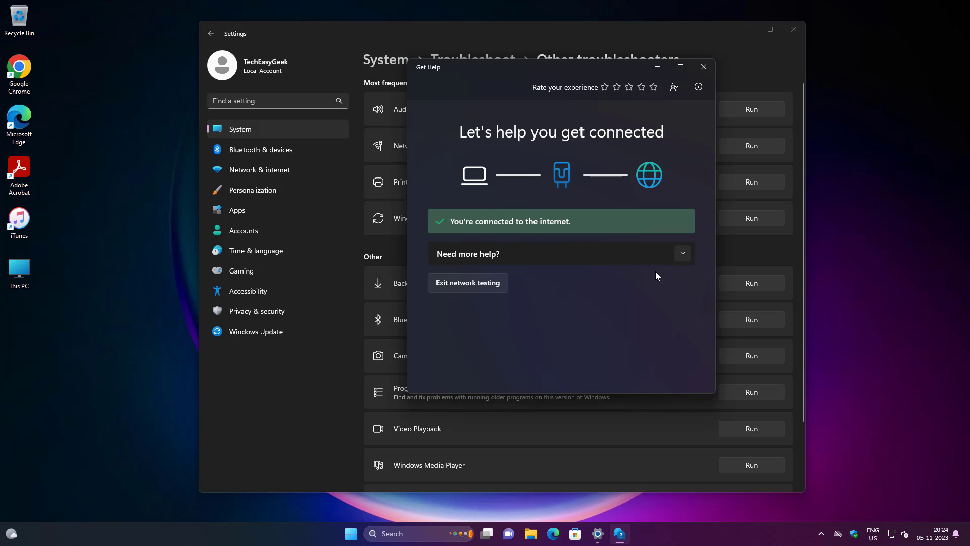
click(703, 67)
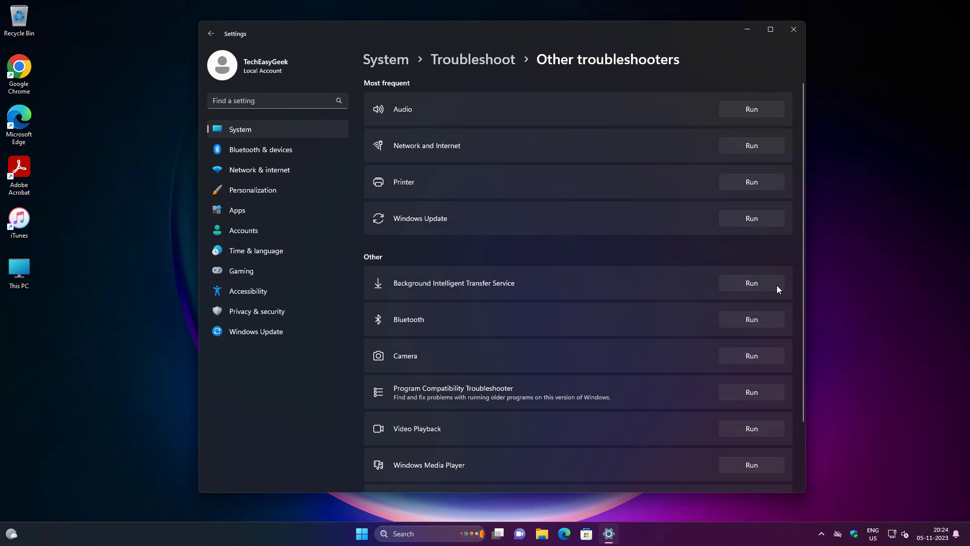
click(794, 30)
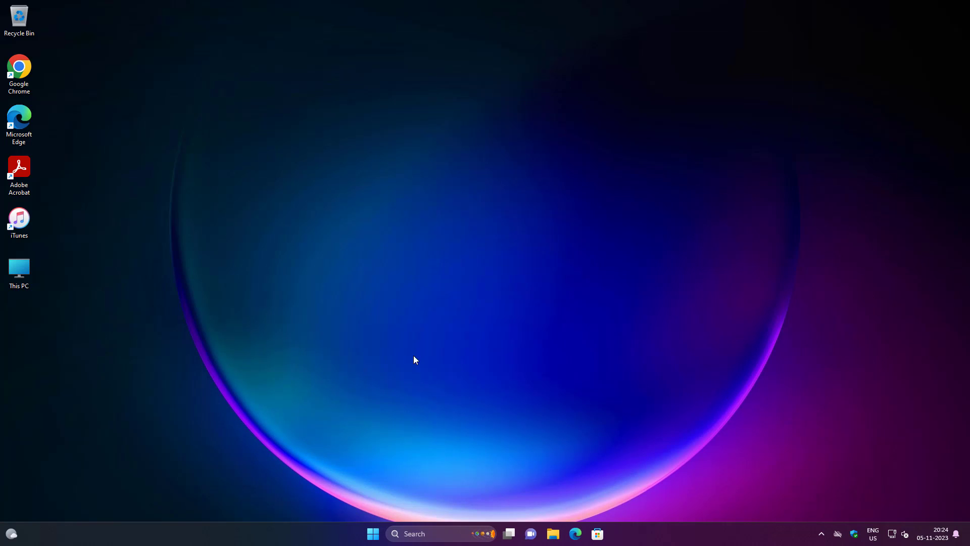
Open Device Manager, move its window toward the middle of the desktop, and expand the Network adapters category
right_click(373, 533)
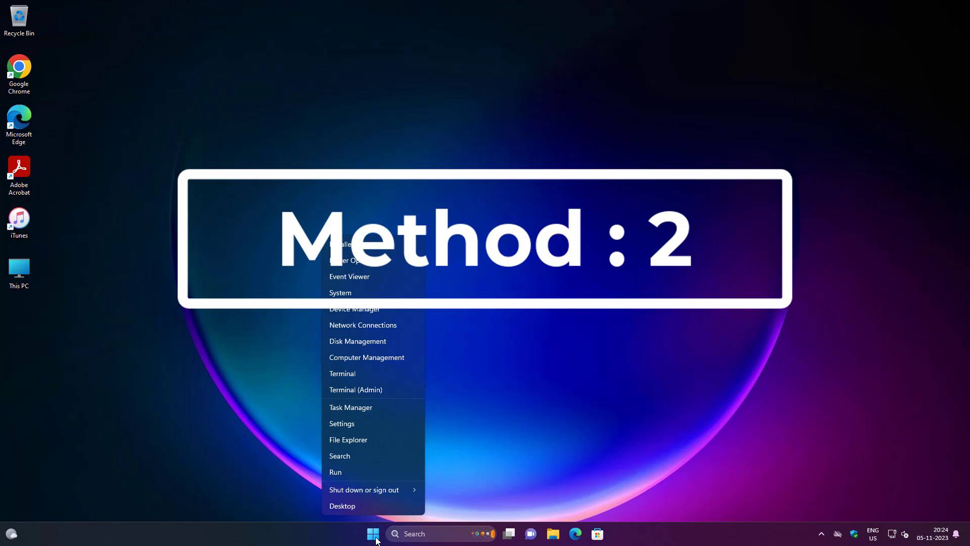
click(387, 308)
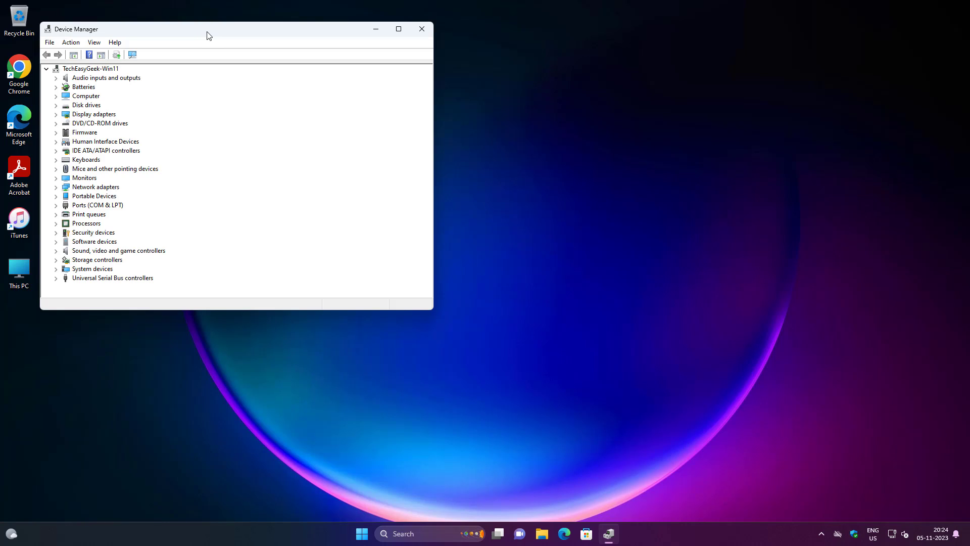
drag(207, 35, 478, 70)
click(347, 223)
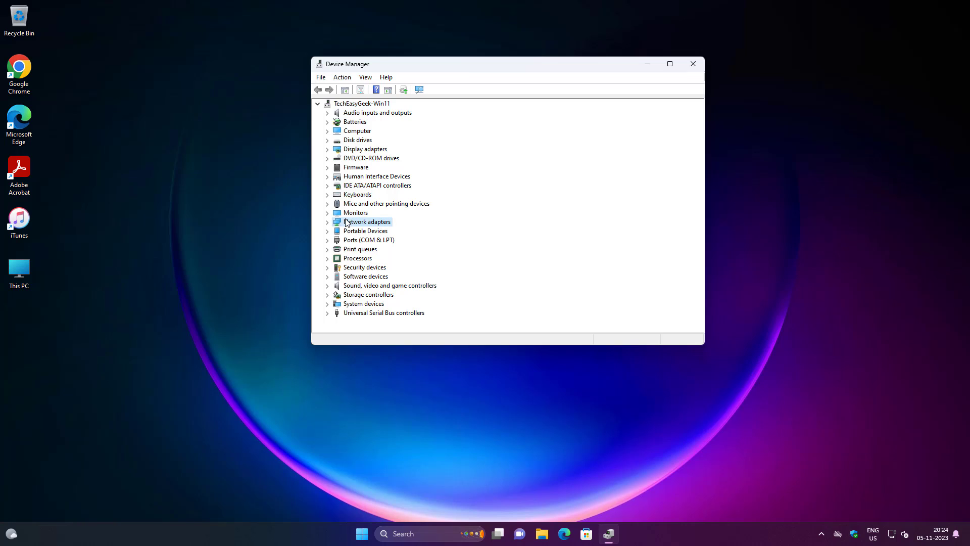
double_click(347, 223)
Search automatically for an updated driver for the Intel(R) 82574L Gigabit Network Connection, and close Device Manager
click(435, 234)
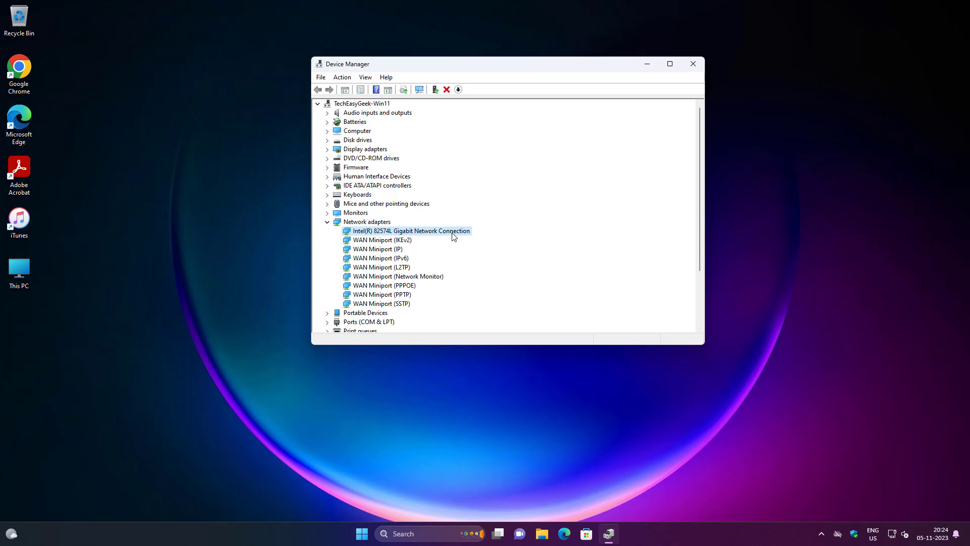
right_click(453, 236)
click(498, 241)
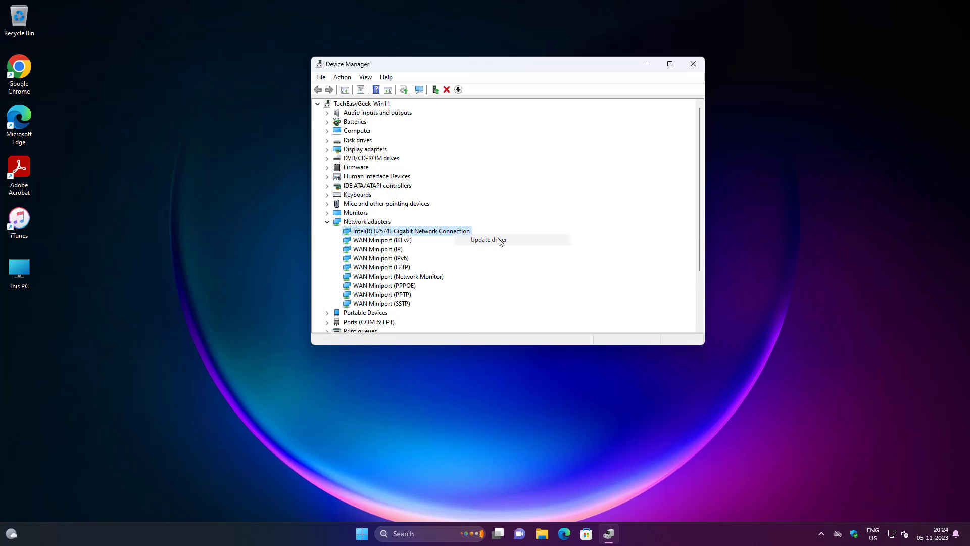
click(475, 198)
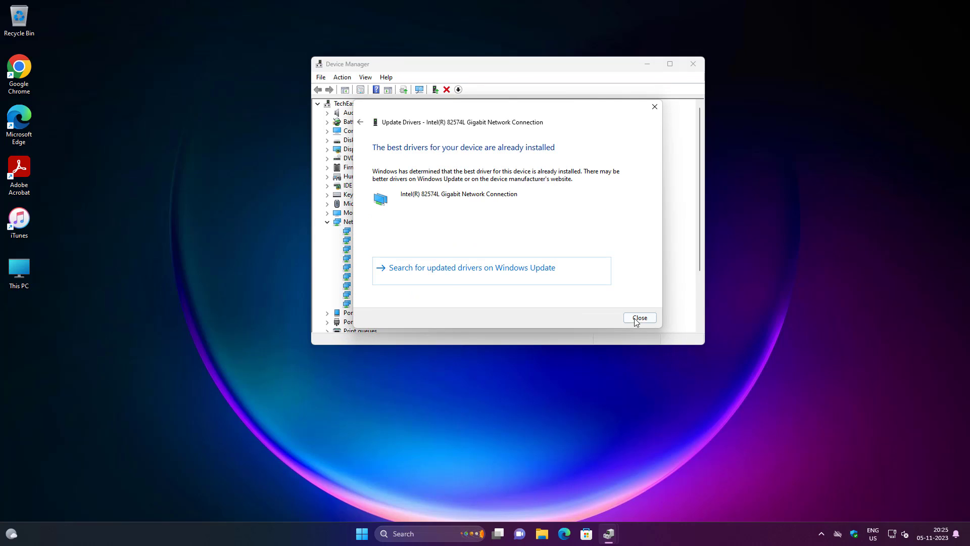
click(638, 317)
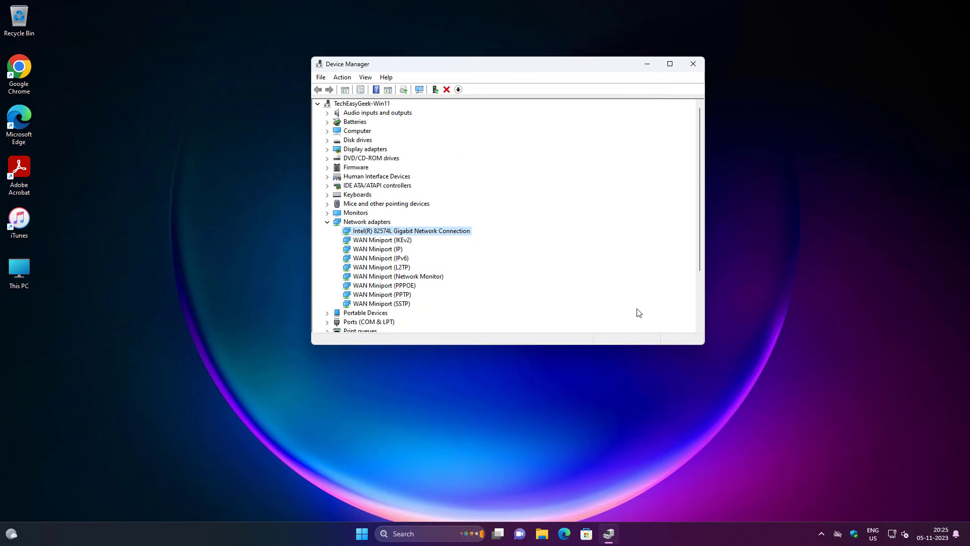
click(698, 64)
Reopen Device Manager and expand the Network adapters category
right_click(374, 532)
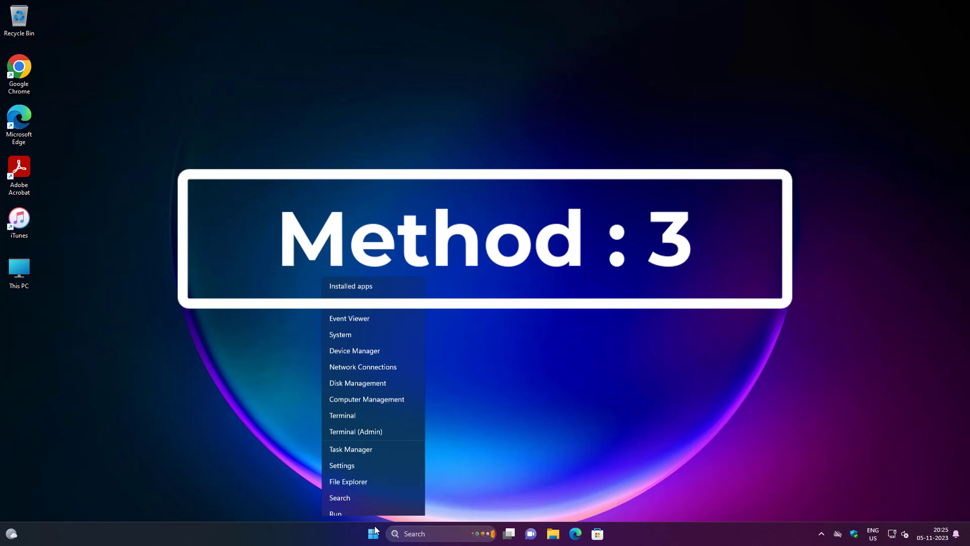
click(362, 314)
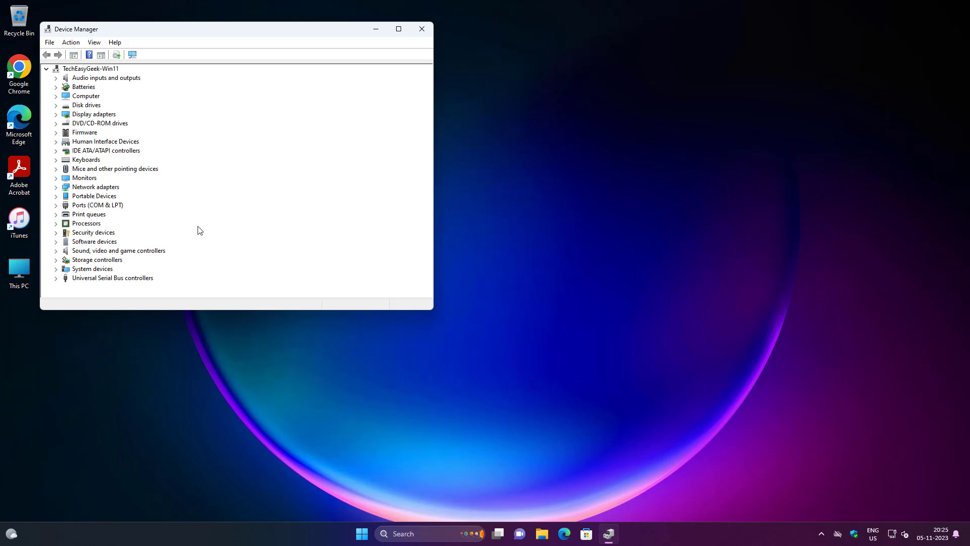
click(94, 187)
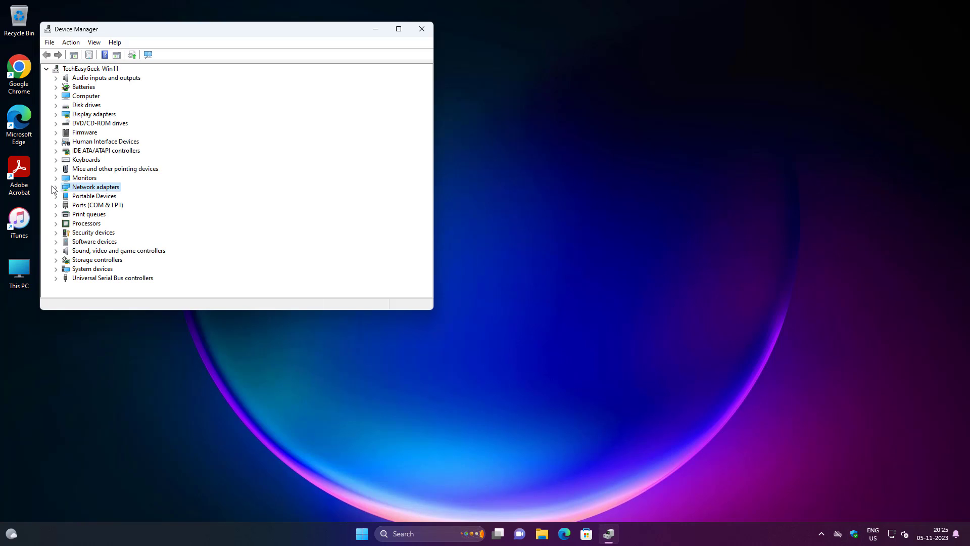
click(55, 187)
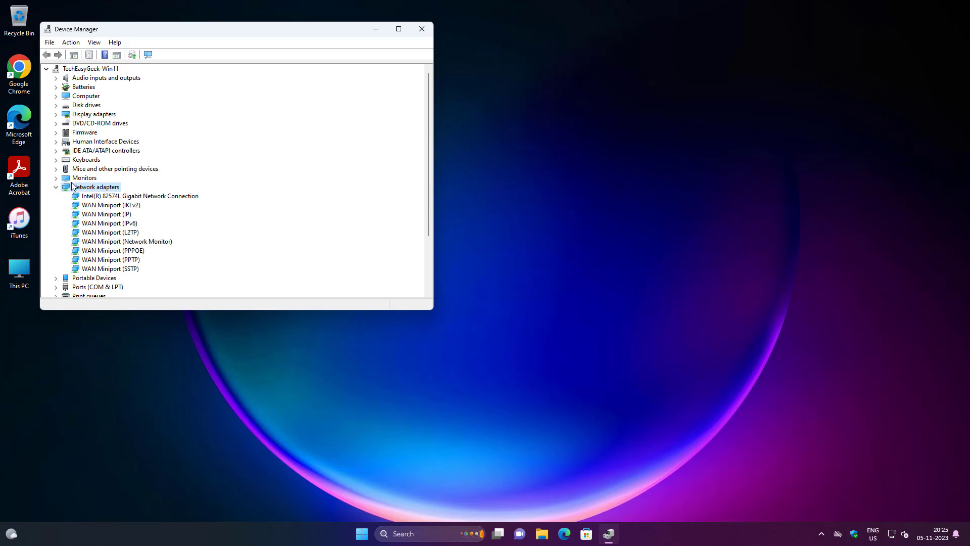
Disallow the computer from turning off the Intel(R) 82574L Gigabit Network Connection to save power, and close Device Manager
click(152, 197)
right_click(180, 193)
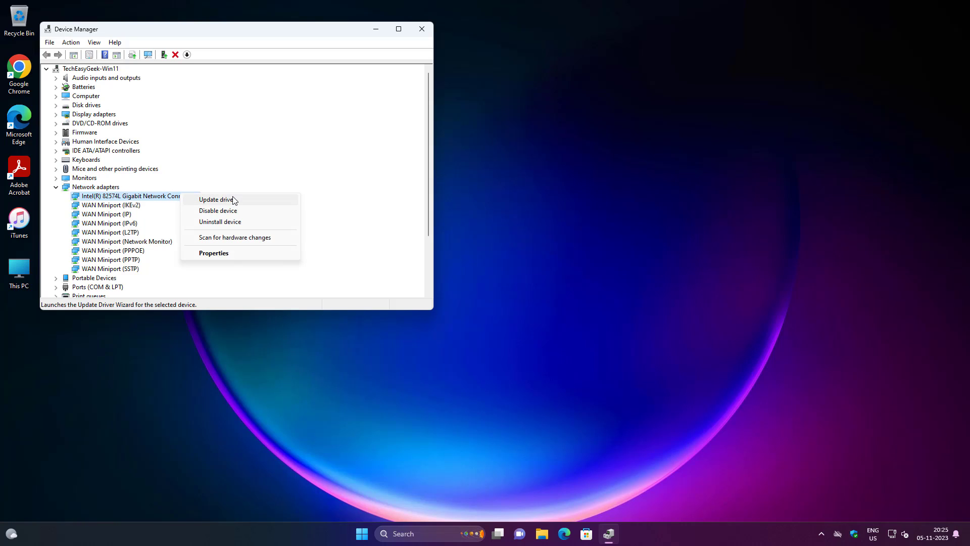
click(218, 254)
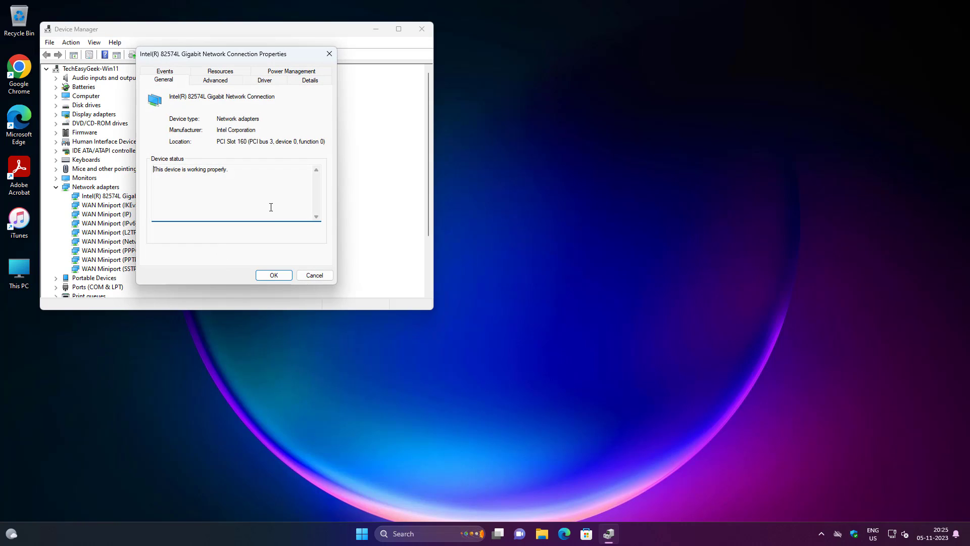
click(284, 73)
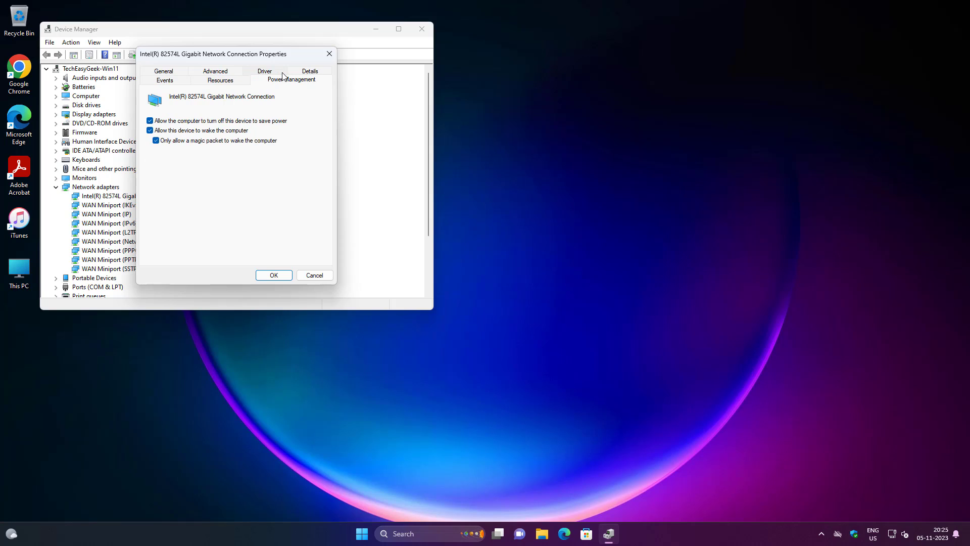
click(150, 121)
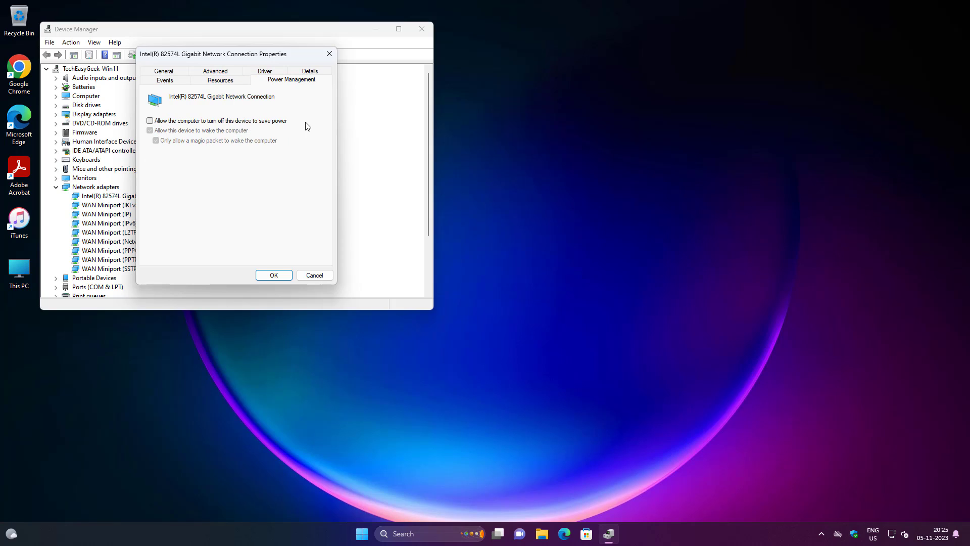
click(283, 276)
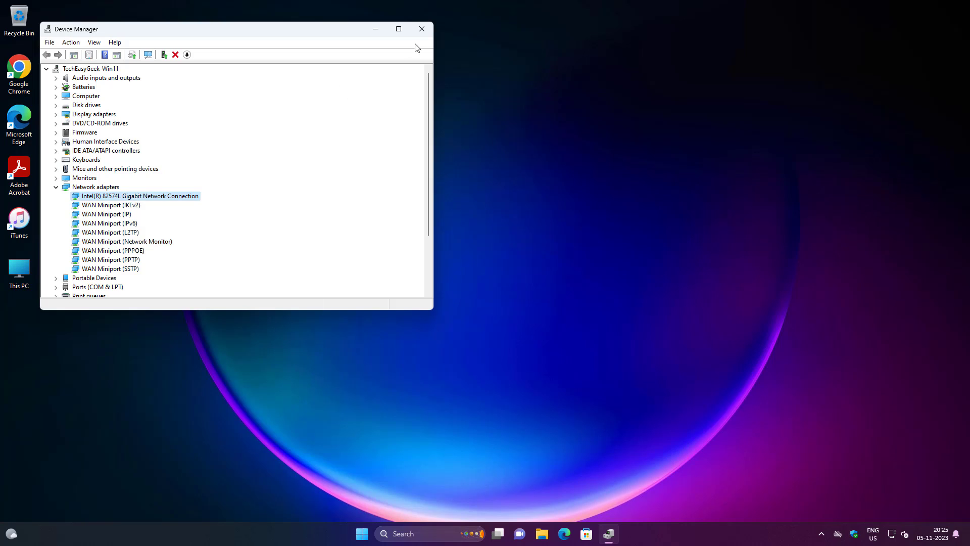
click(422, 29)
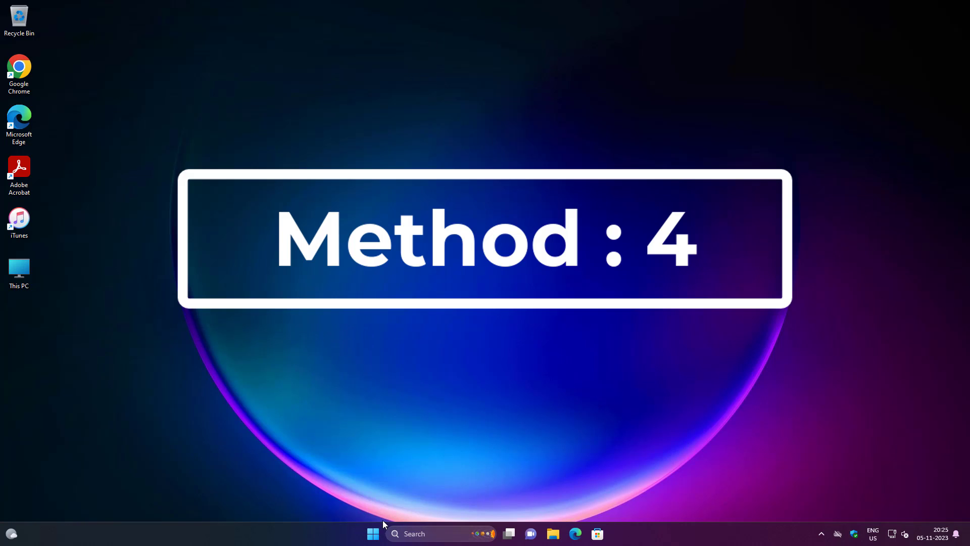
Open Device Manager again and show the devices under Network adapters
right_click(373, 533)
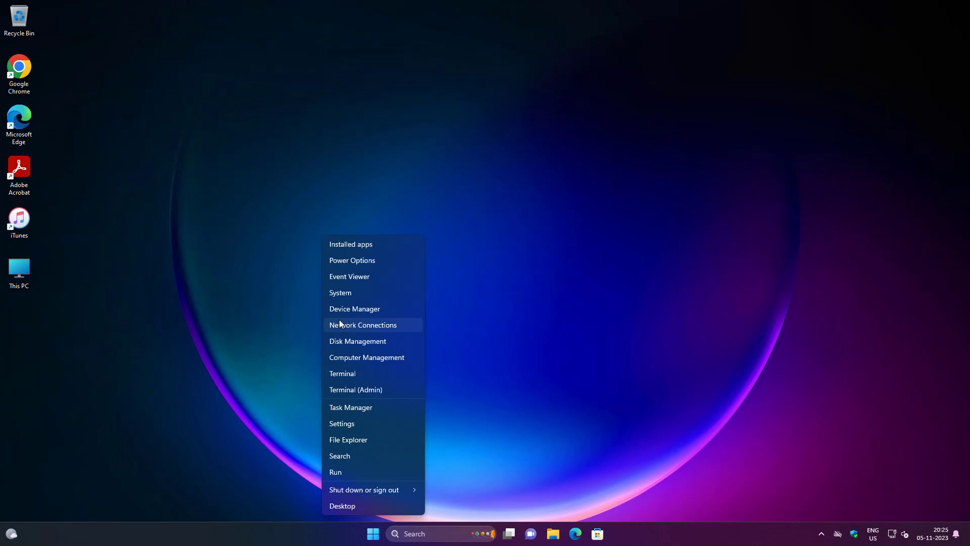
click(346, 309)
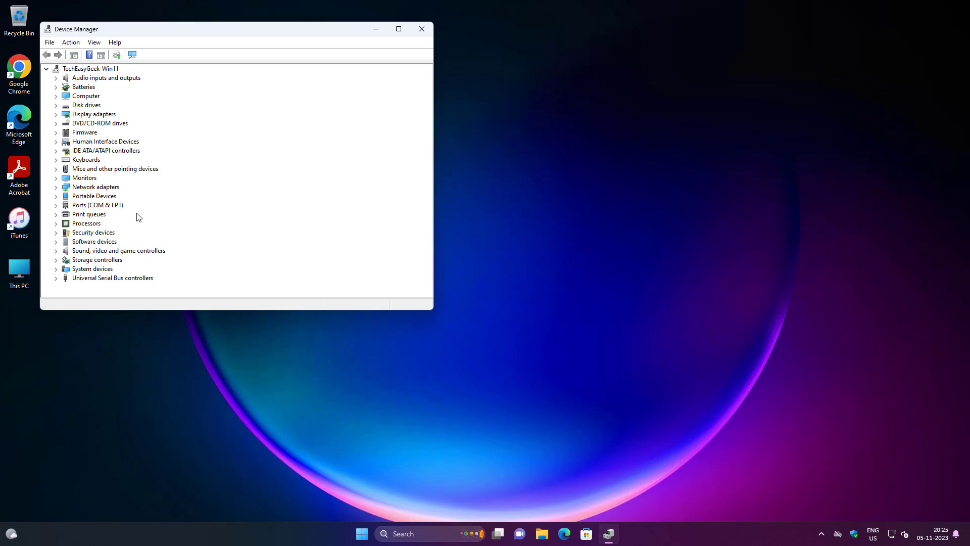
click(104, 187)
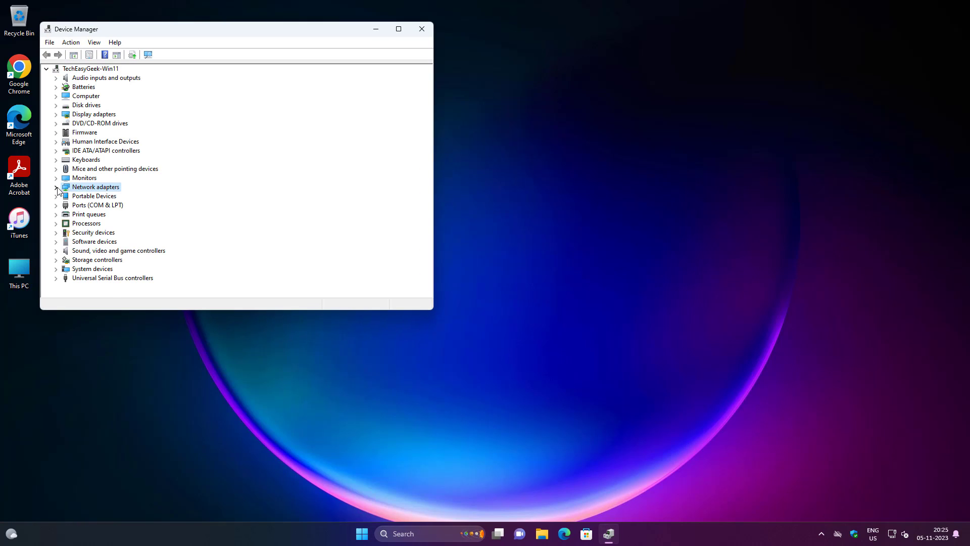
click(56, 188)
Set the Speed & Duplex property of the Intel(R) 82574L Gigabit Network Connection to 100 Mbps Half Duplex
right_click(193, 198)
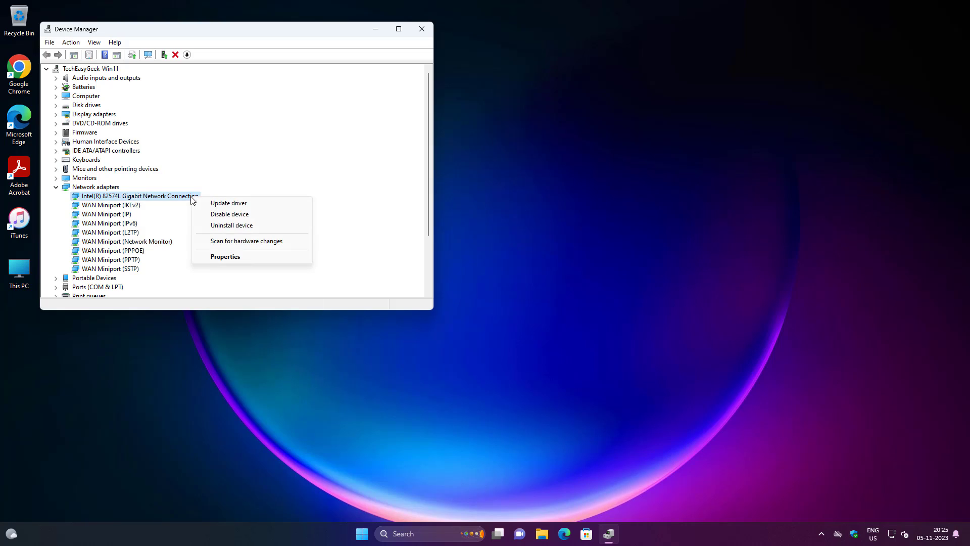
click(268, 259)
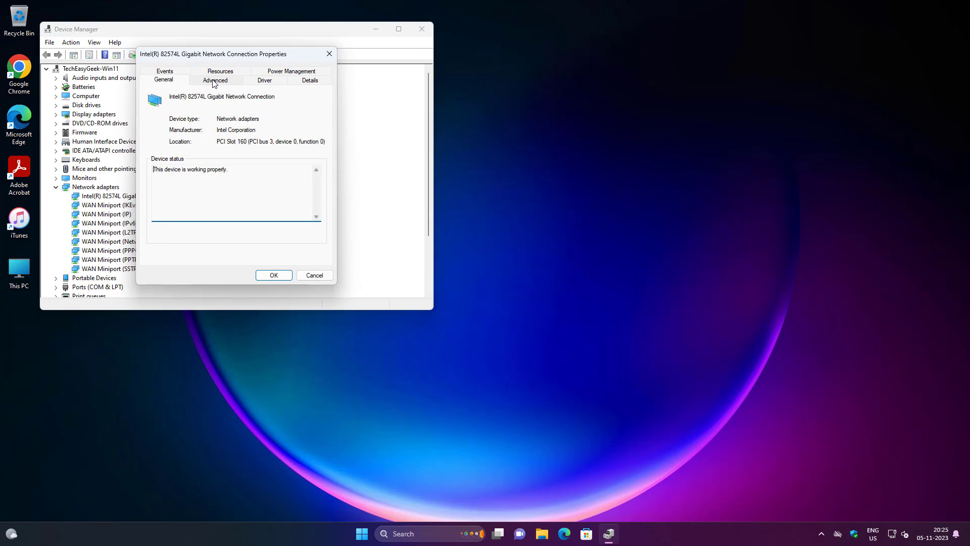
click(215, 81)
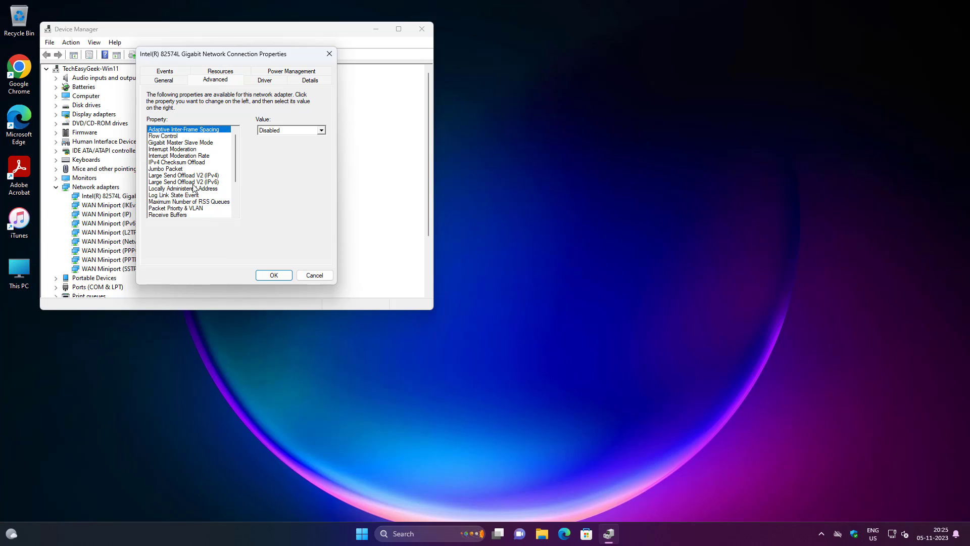
scroll(193, 189, down, 1)
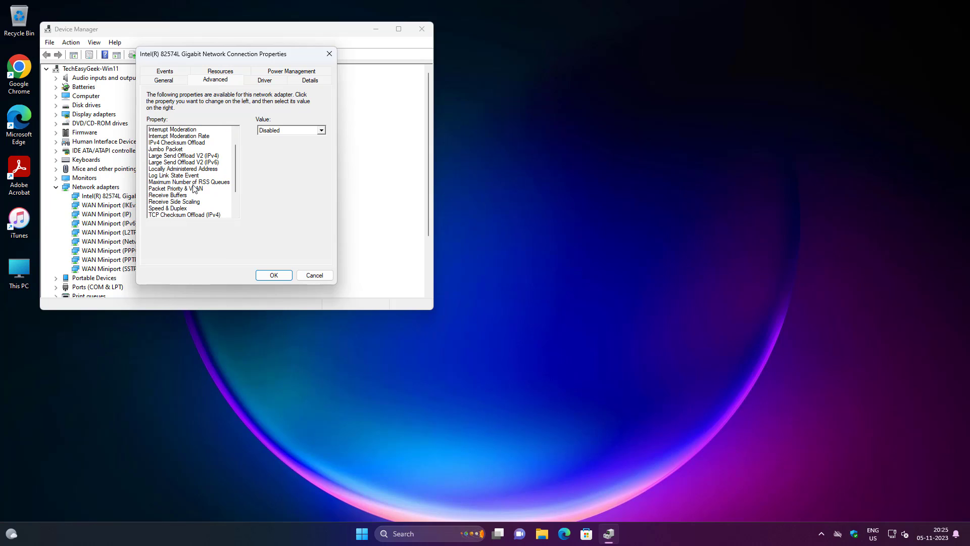
click(190, 208)
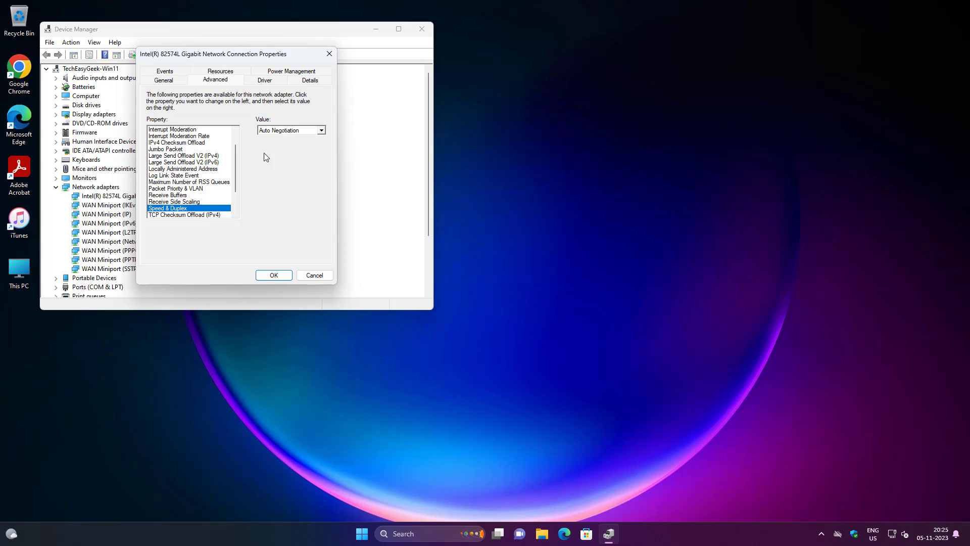
click(320, 131)
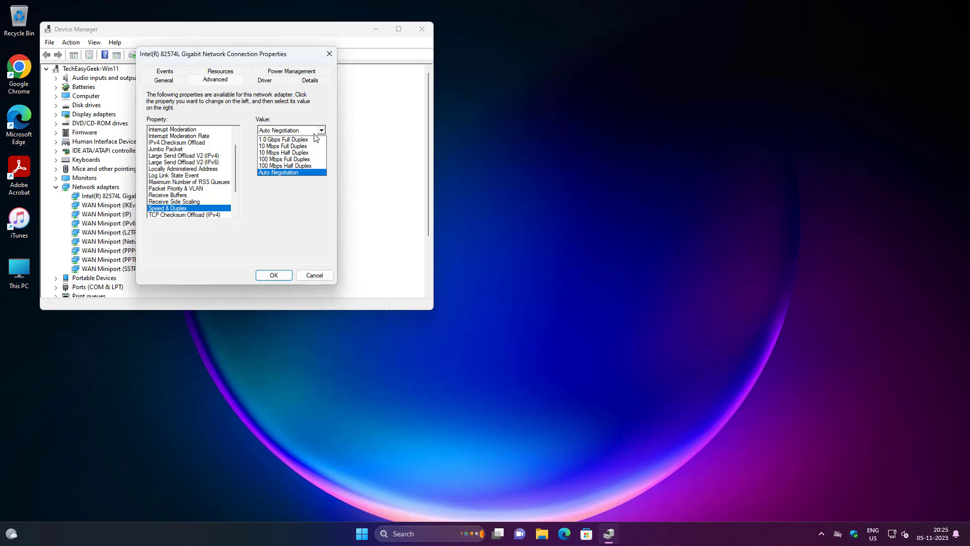
click(307, 166)
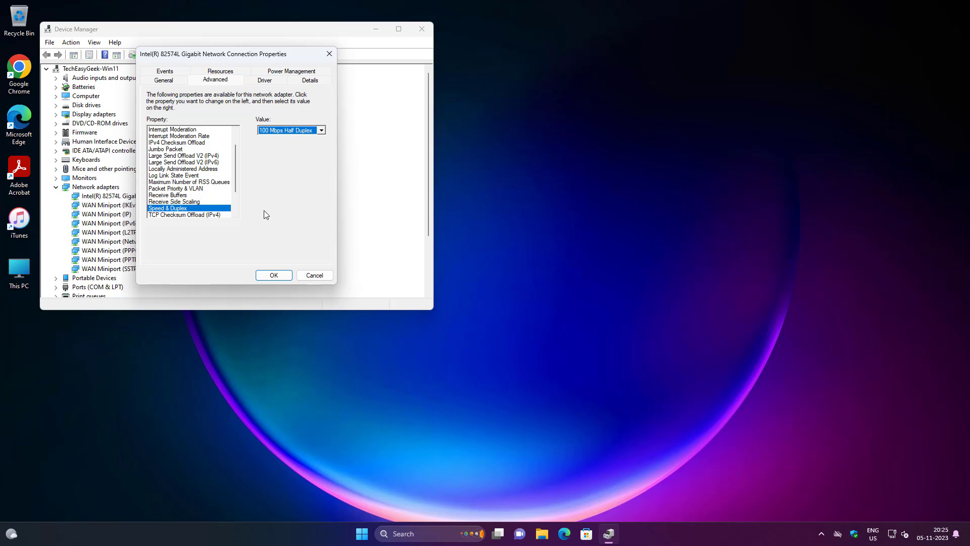
click(274, 275)
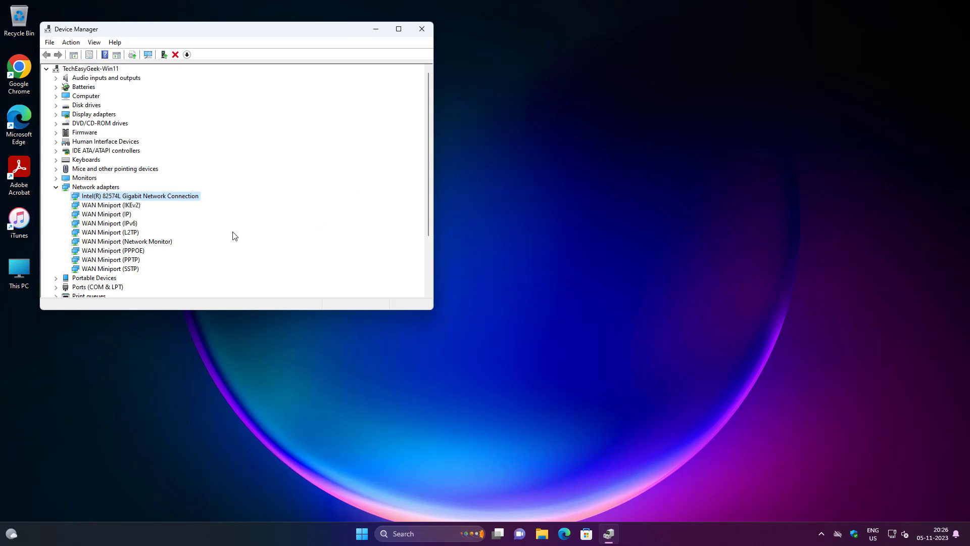
Set the Intel(R) 82574L Gigabit Network Connection's Speed & Duplex property to 100 Mbps Full Duplex, and close Device Manager
right_click(181, 196)
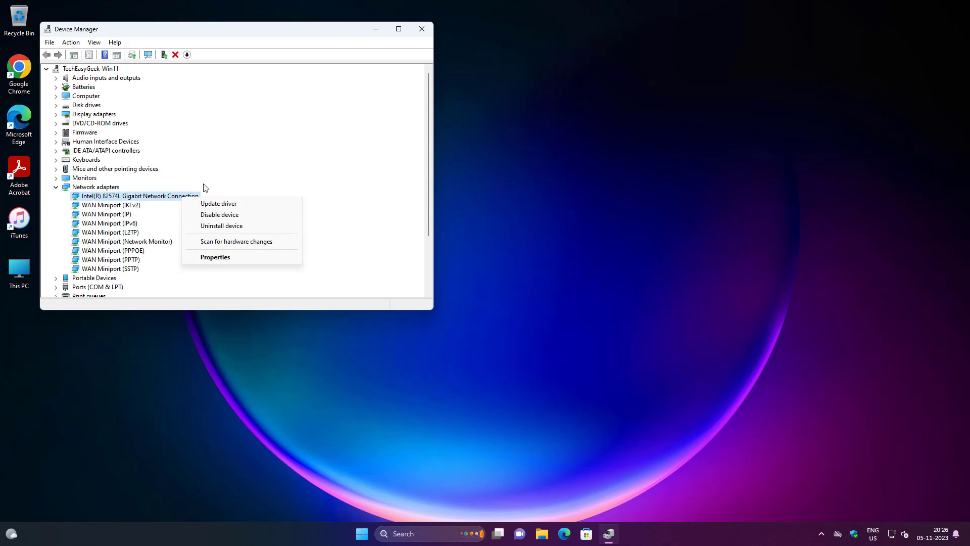
click(229, 257)
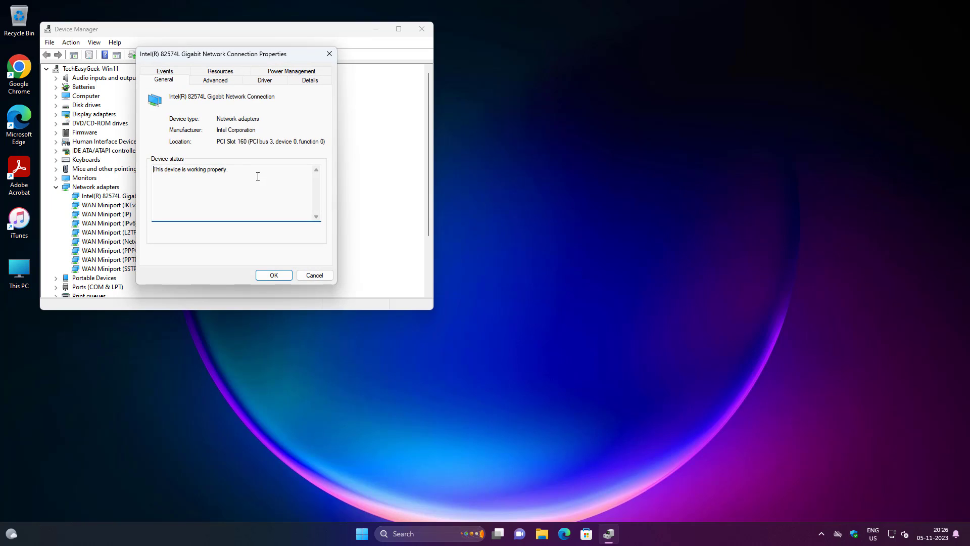
click(215, 81)
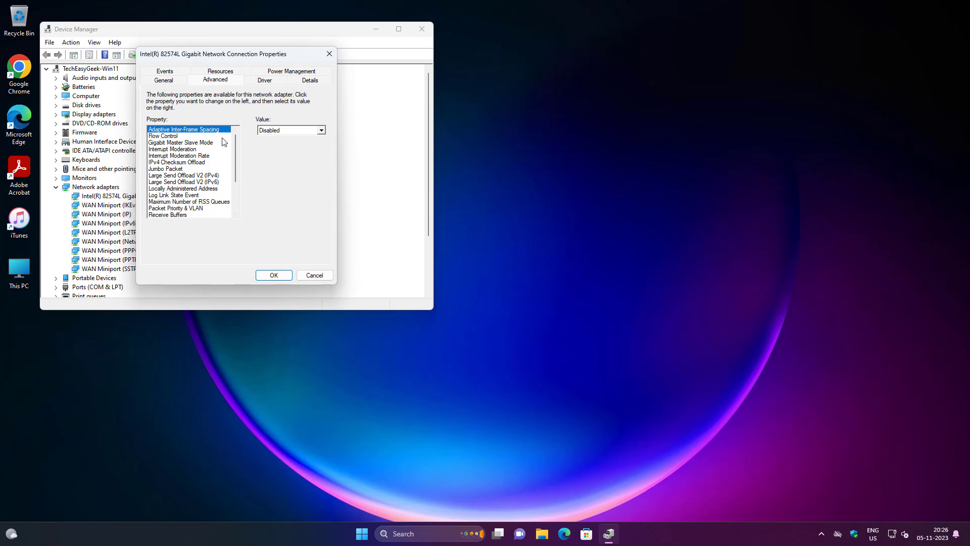
scroll(203, 178, down, 3)
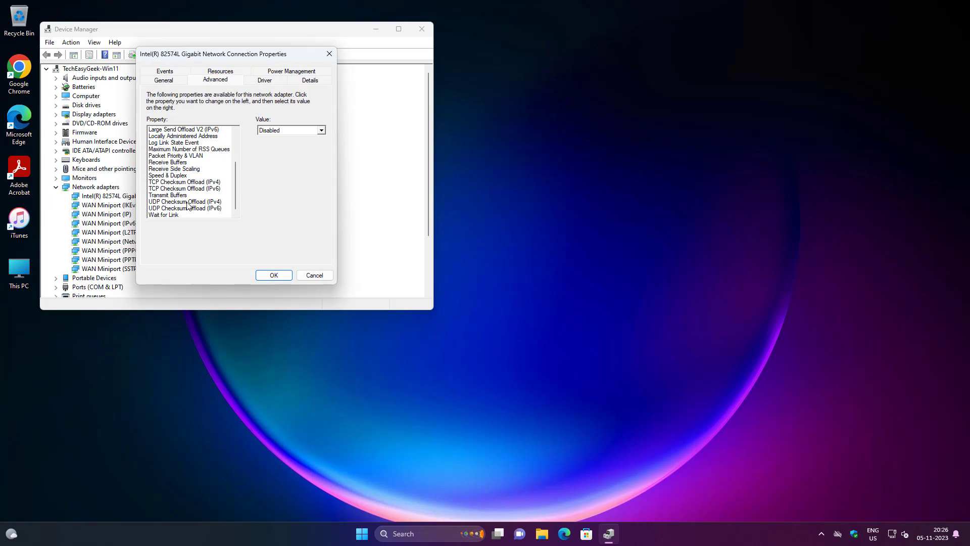
click(185, 176)
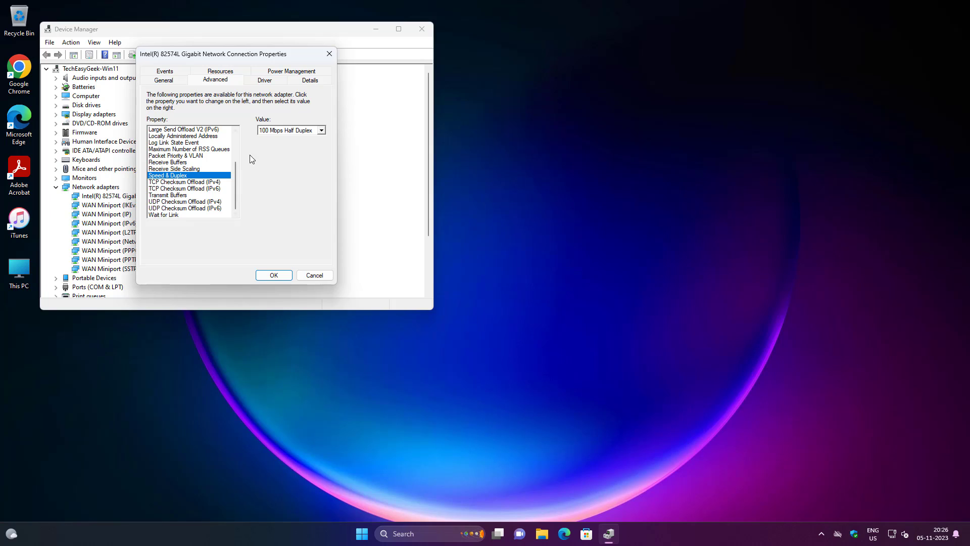
click(303, 133)
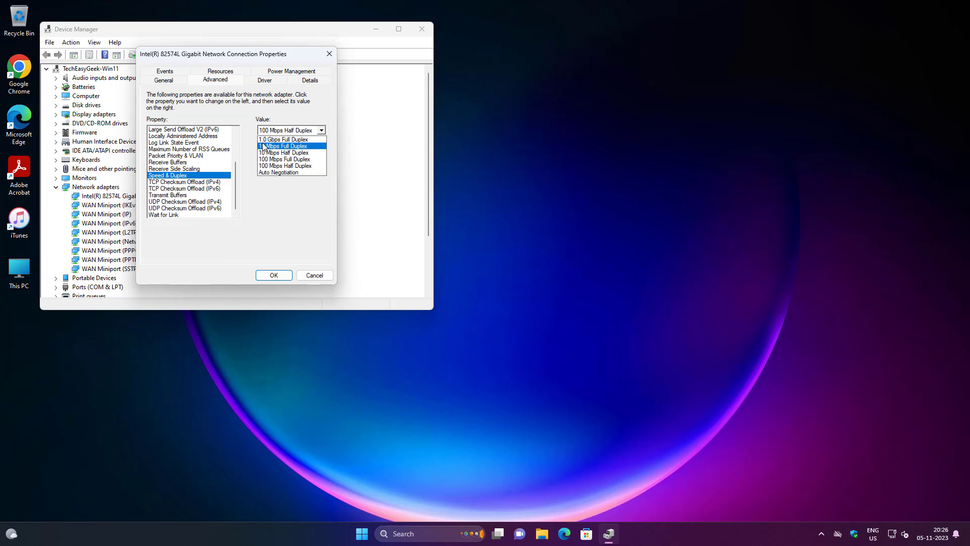
click(301, 160)
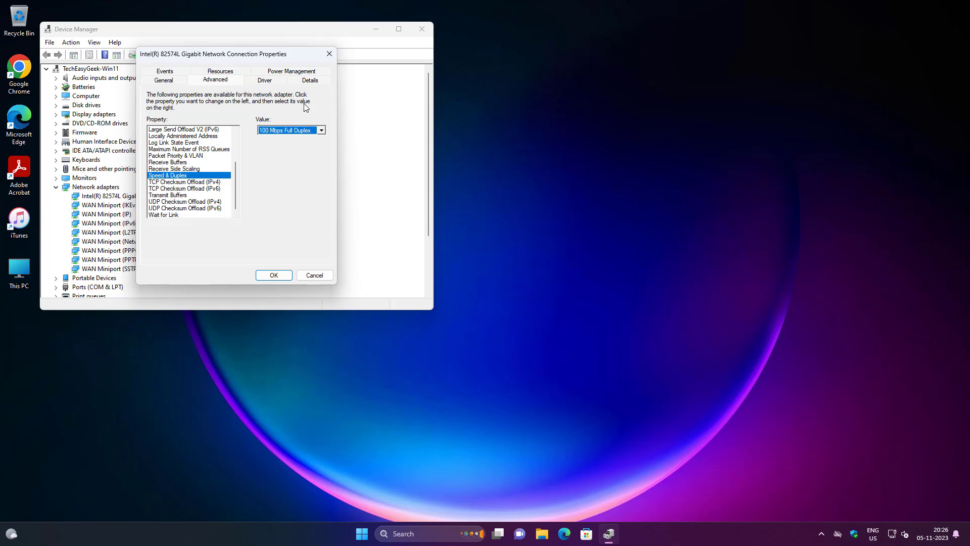
click(274, 275)
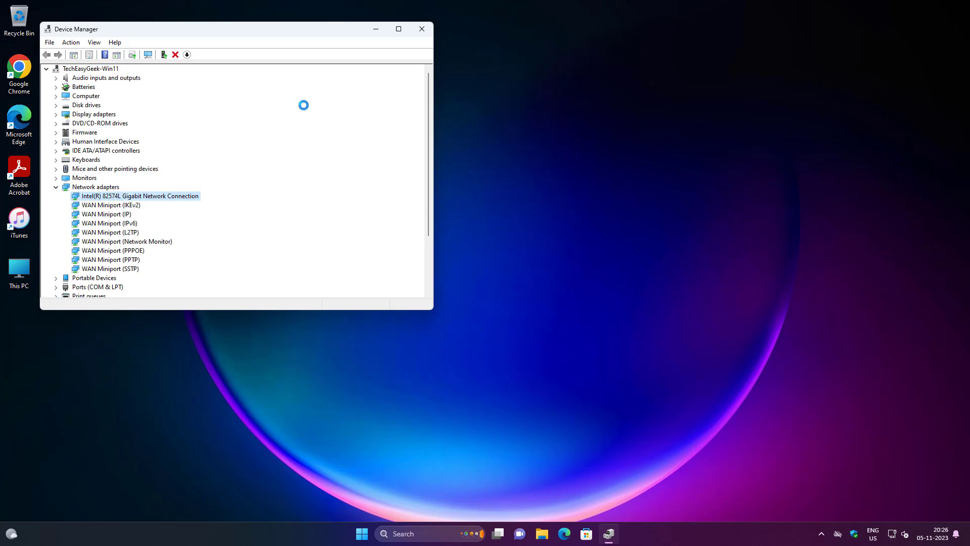
click(422, 28)
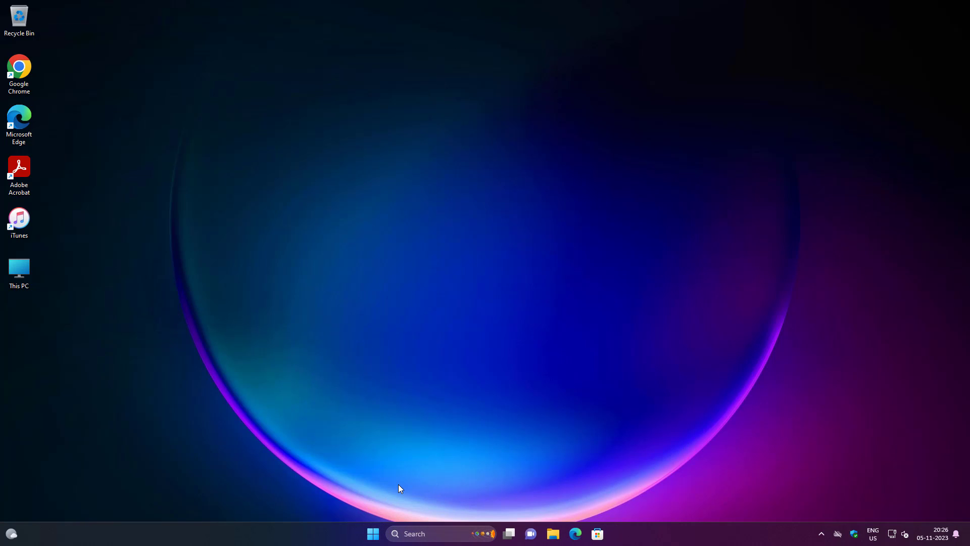
Switch to Windows Settings and open the Network reset page in the advanced network settings
click(372, 534)
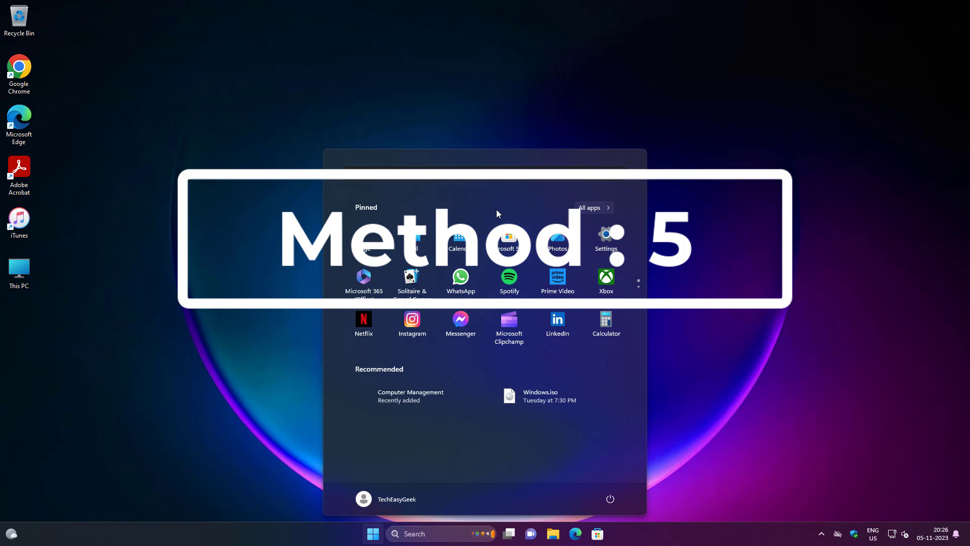
click(609, 242)
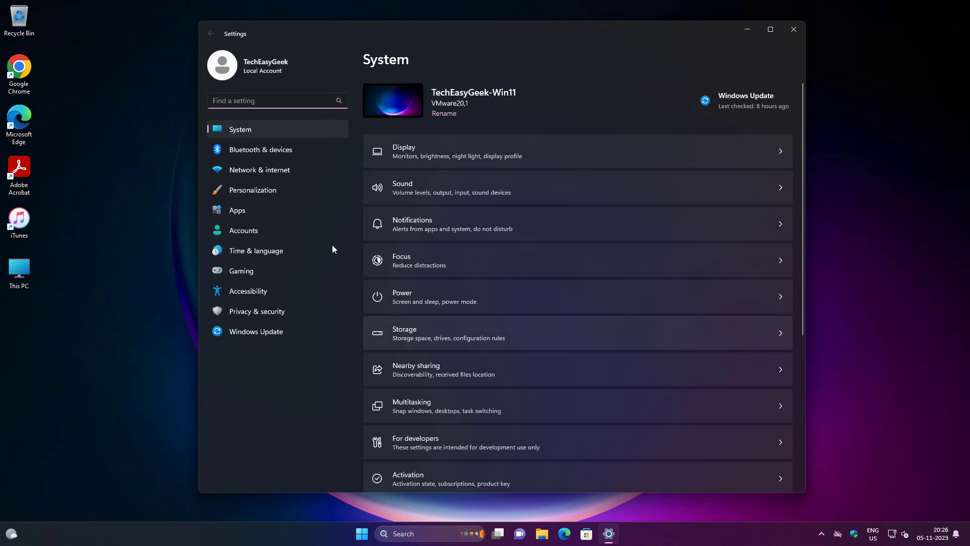
click(247, 169)
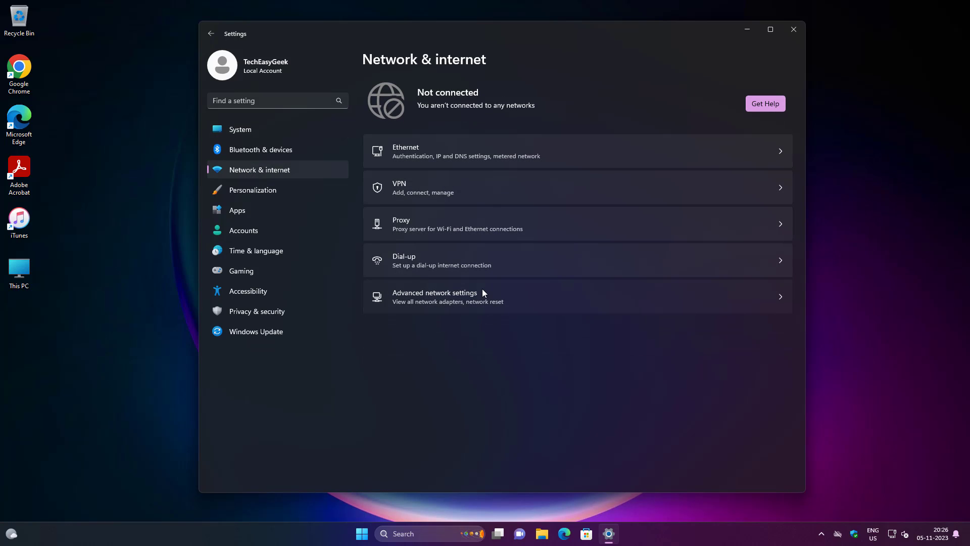
click(478, 305)
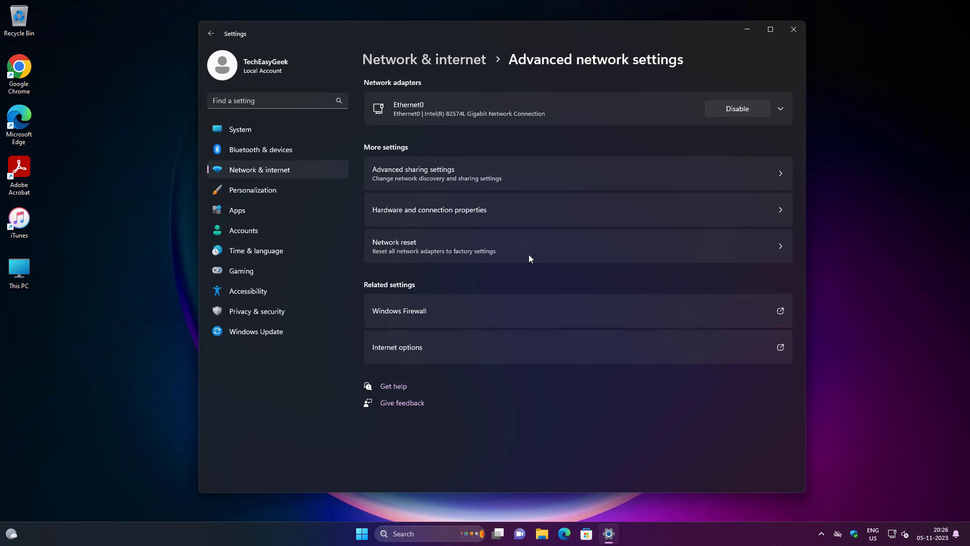
click(481, 249)
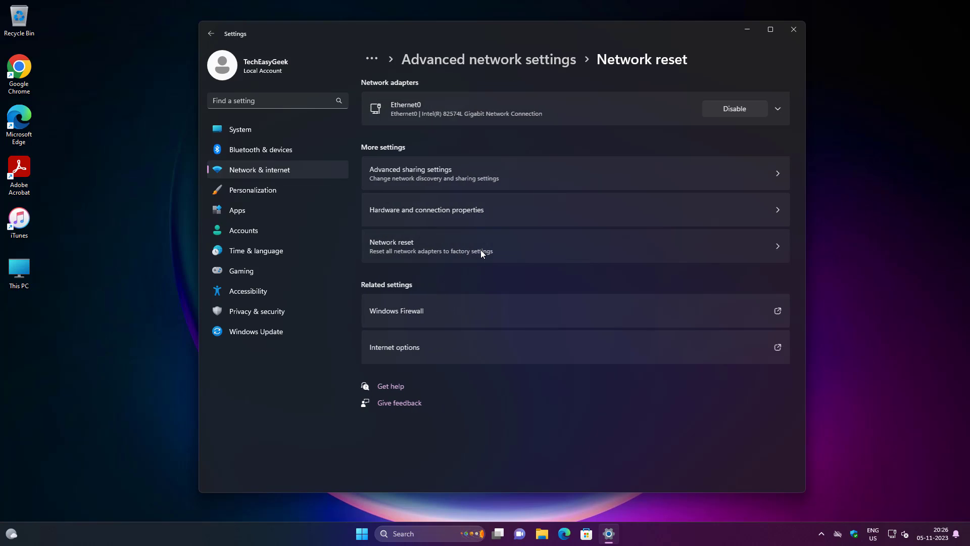
Reset the network settings of the PC and dismiss the sign-out notice
click(745, 153)
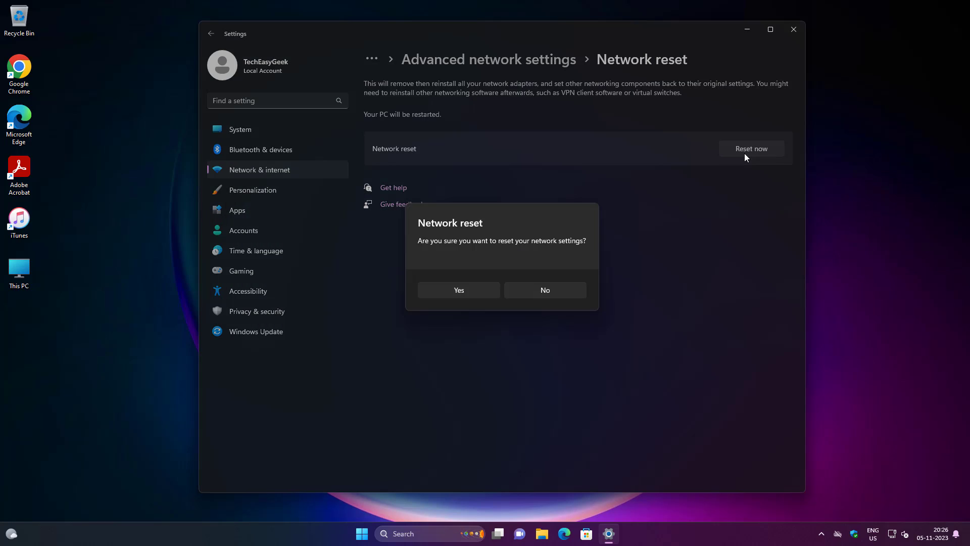
click(478, 294)
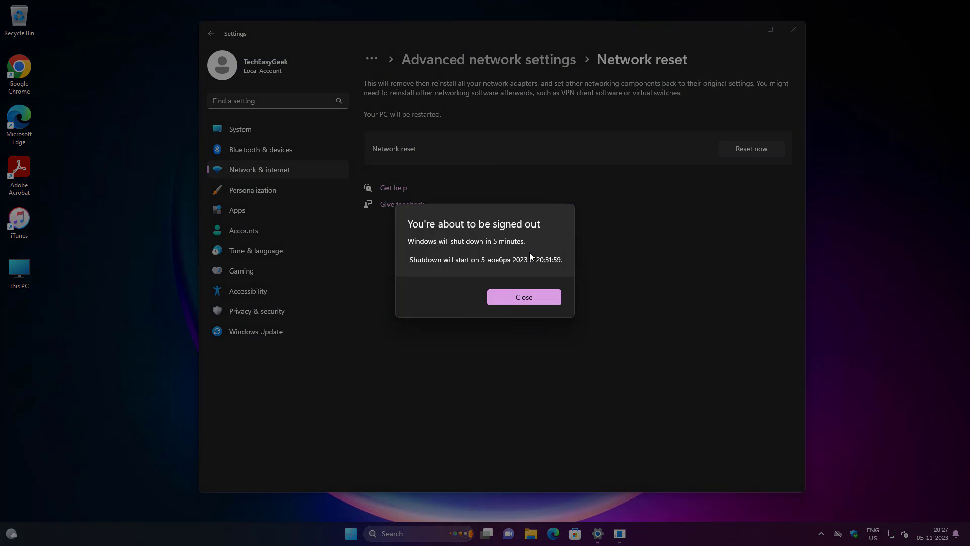
click(538, 301)
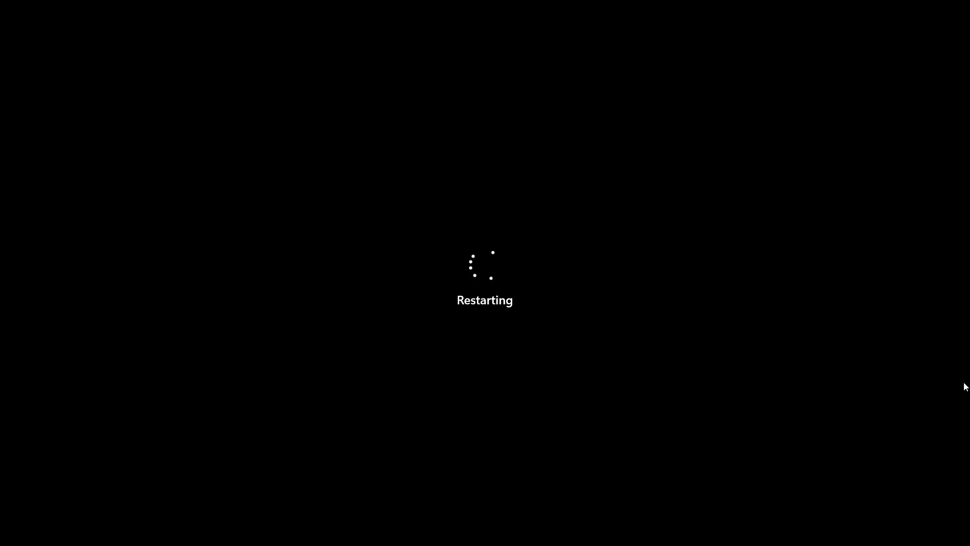